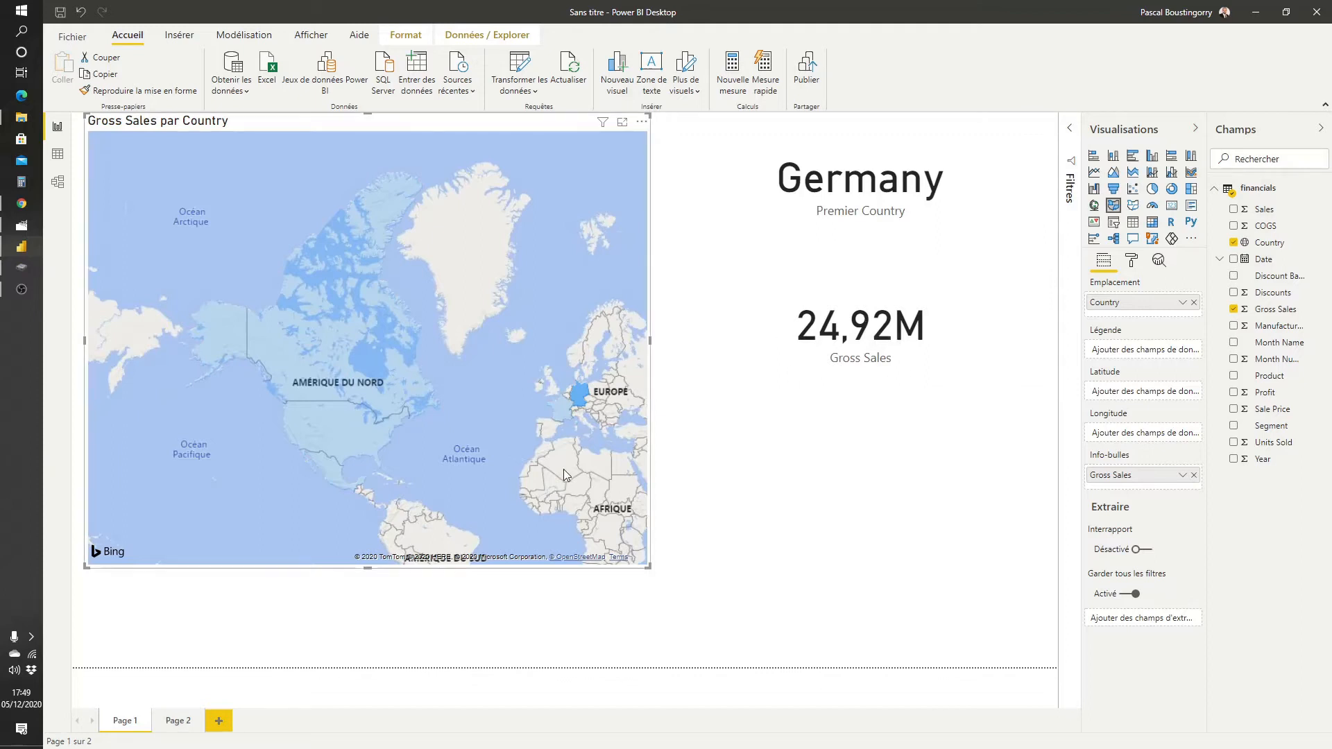
Check how the country and gross sales cards respond to selecting France, Canada, the United States, Mexico and Germany on the map, then clear the selection.
{"action": "left_click", "coordinate": [563, 411]}
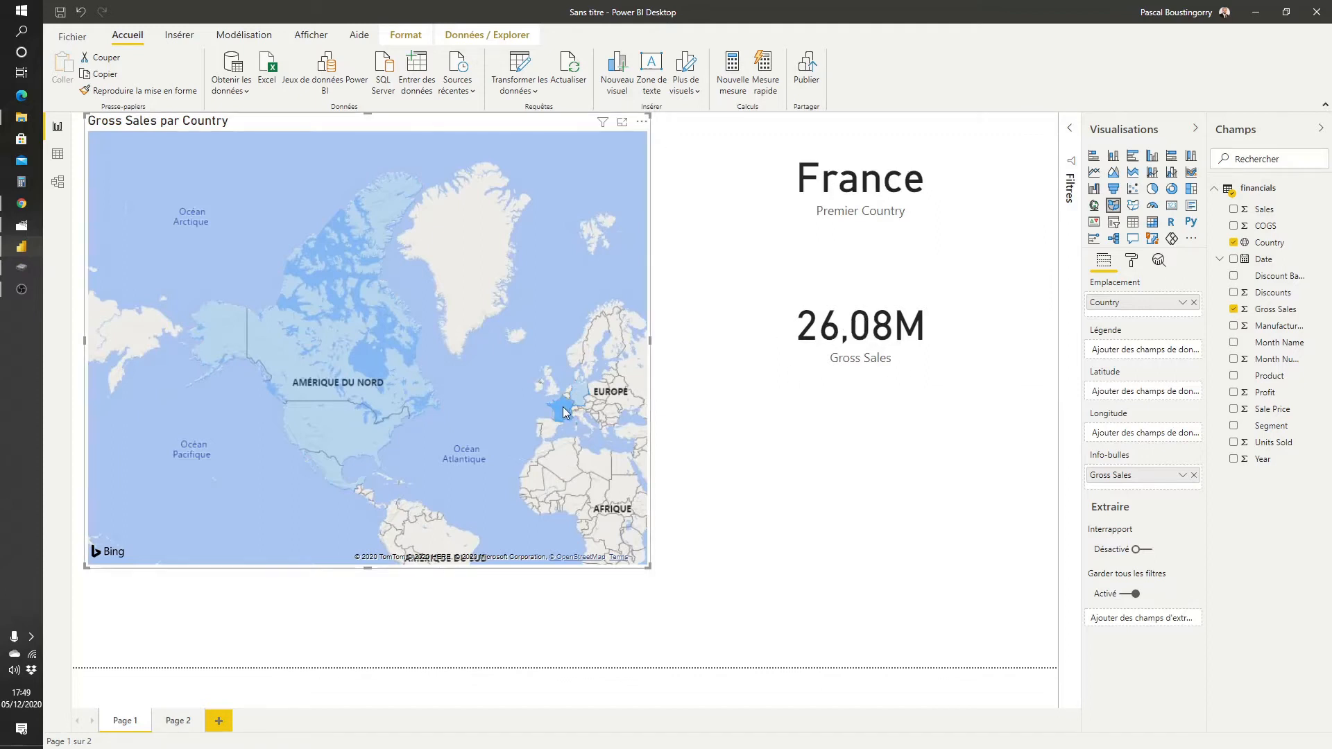
{"action": "left_click", "coordinate": [564, 412]}
{"action": "left_click", "coordinate": [353, 402]}
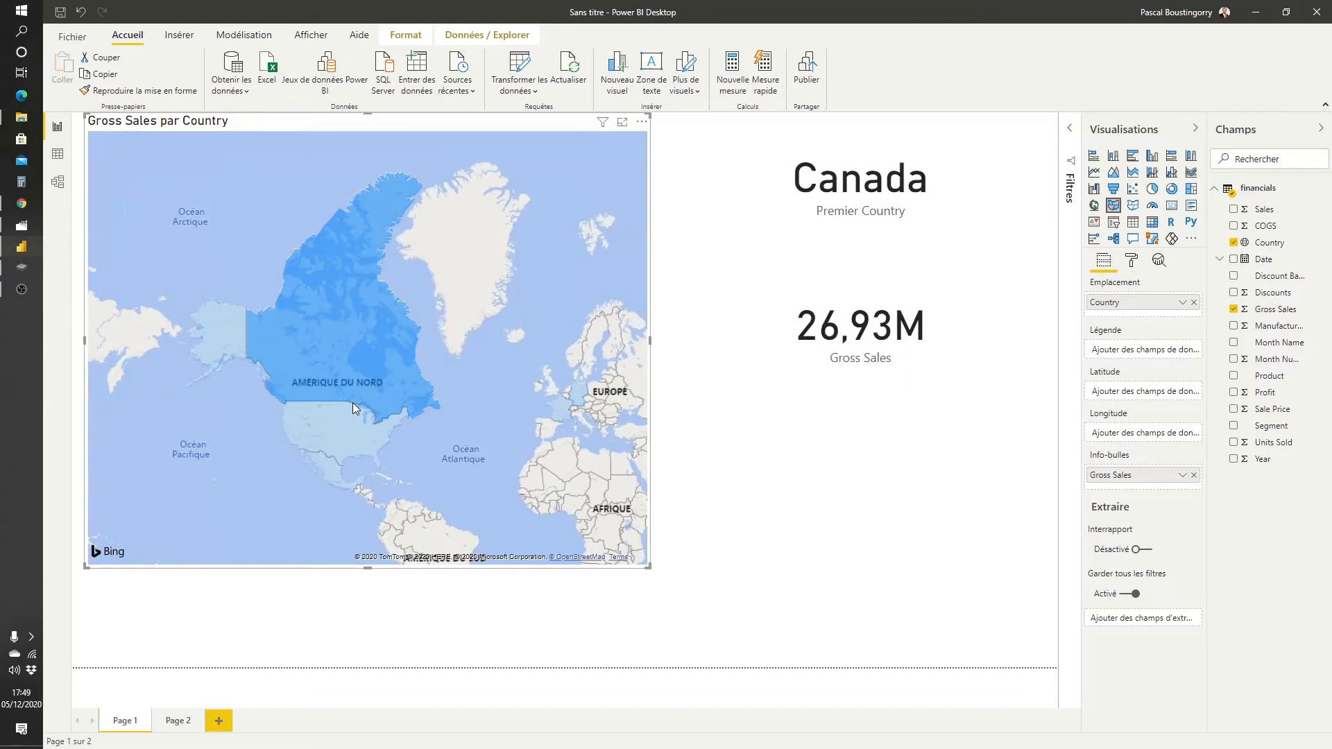
{"action": "left_click", "coordinate": [332, 426]}
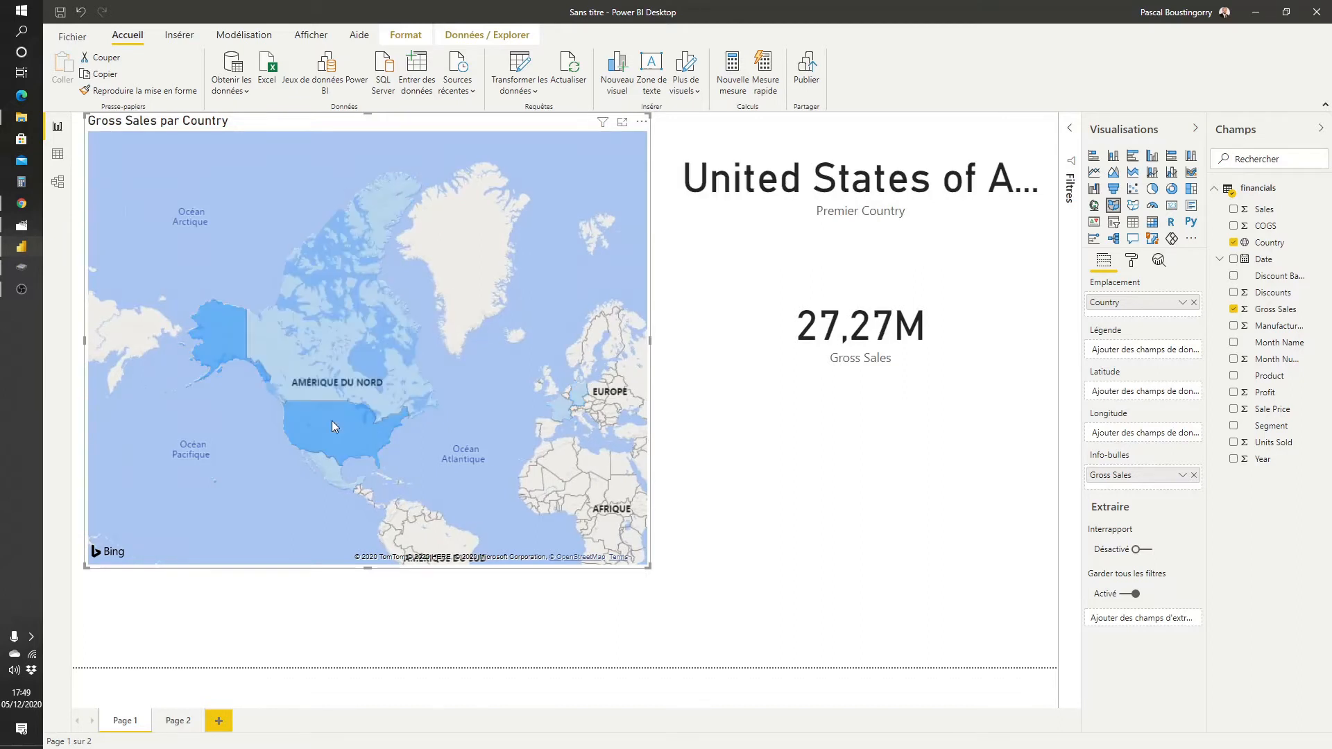
{"action": "left_click", "coordinate": [329, 474]}
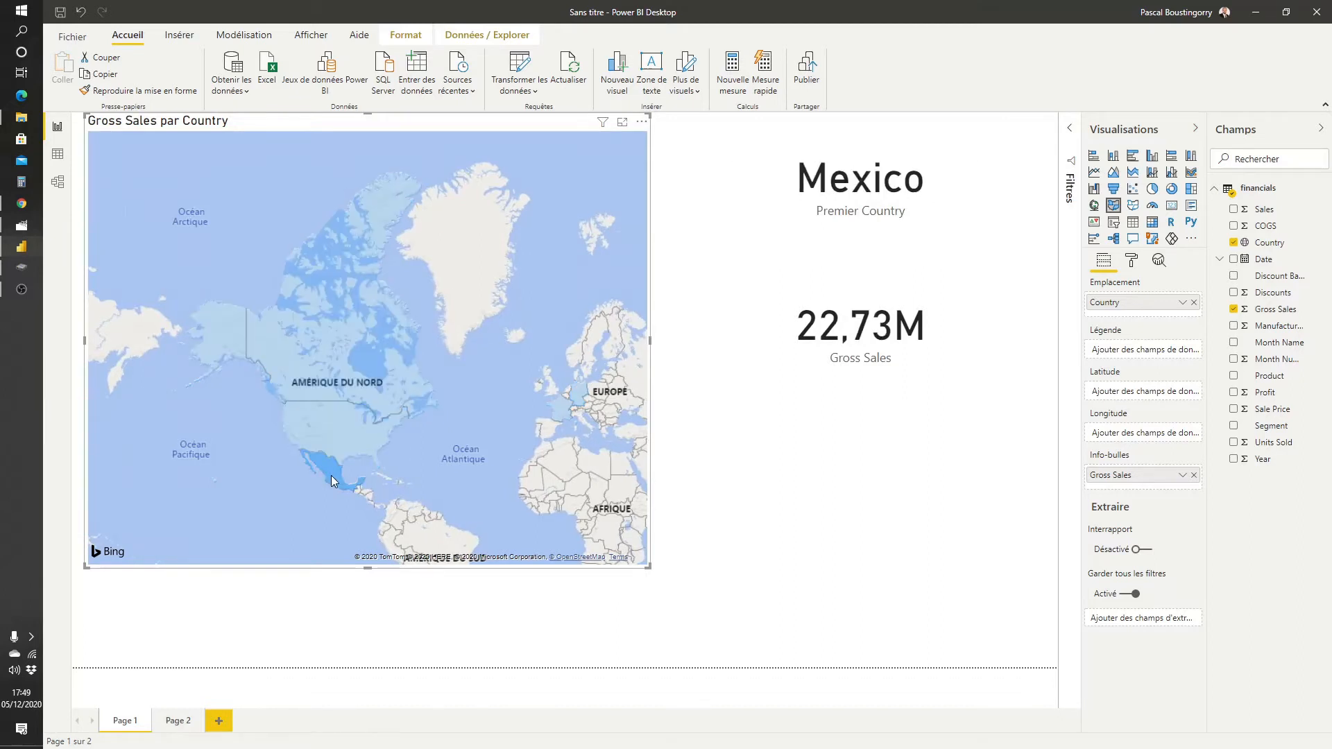
{"action": "left_click", "coordinate": [828, 177]}
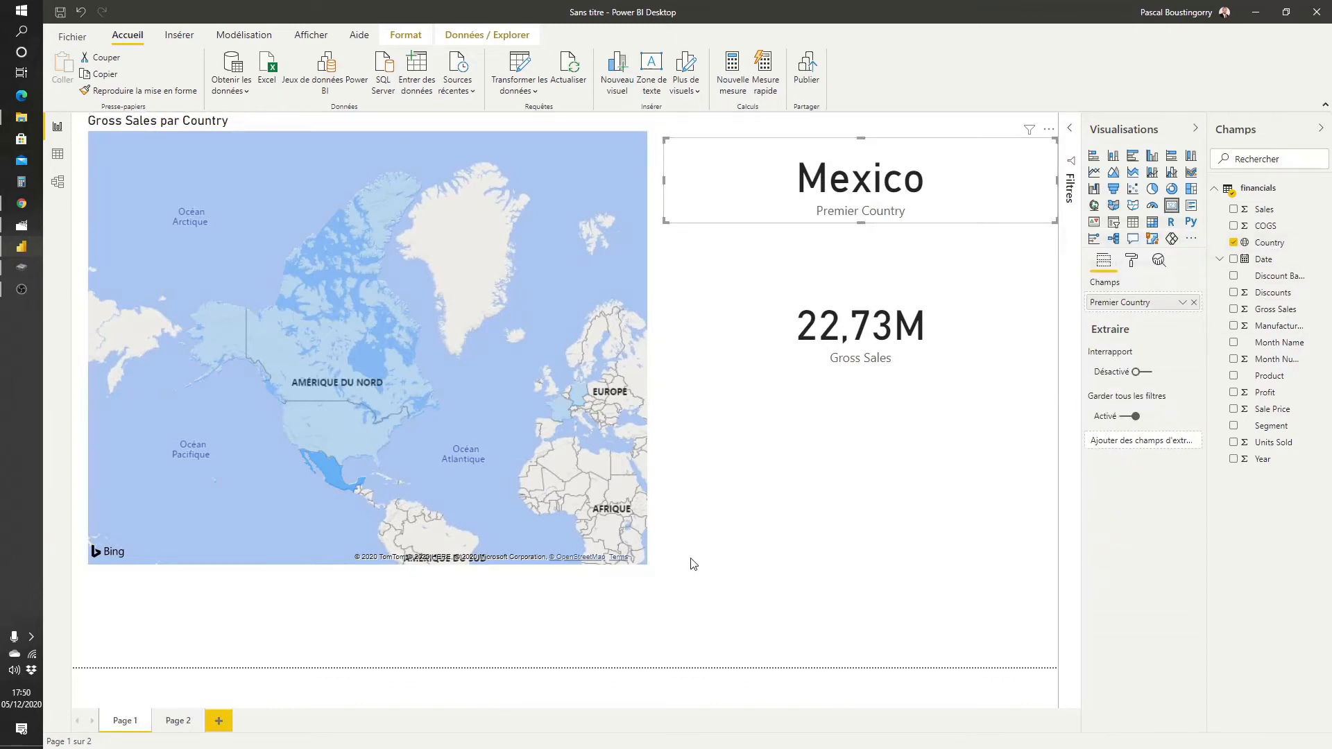
{"action": "left_click", "coordinate": [576, 404]}
{"action": "left_click", "coordinate": [577, 405]}
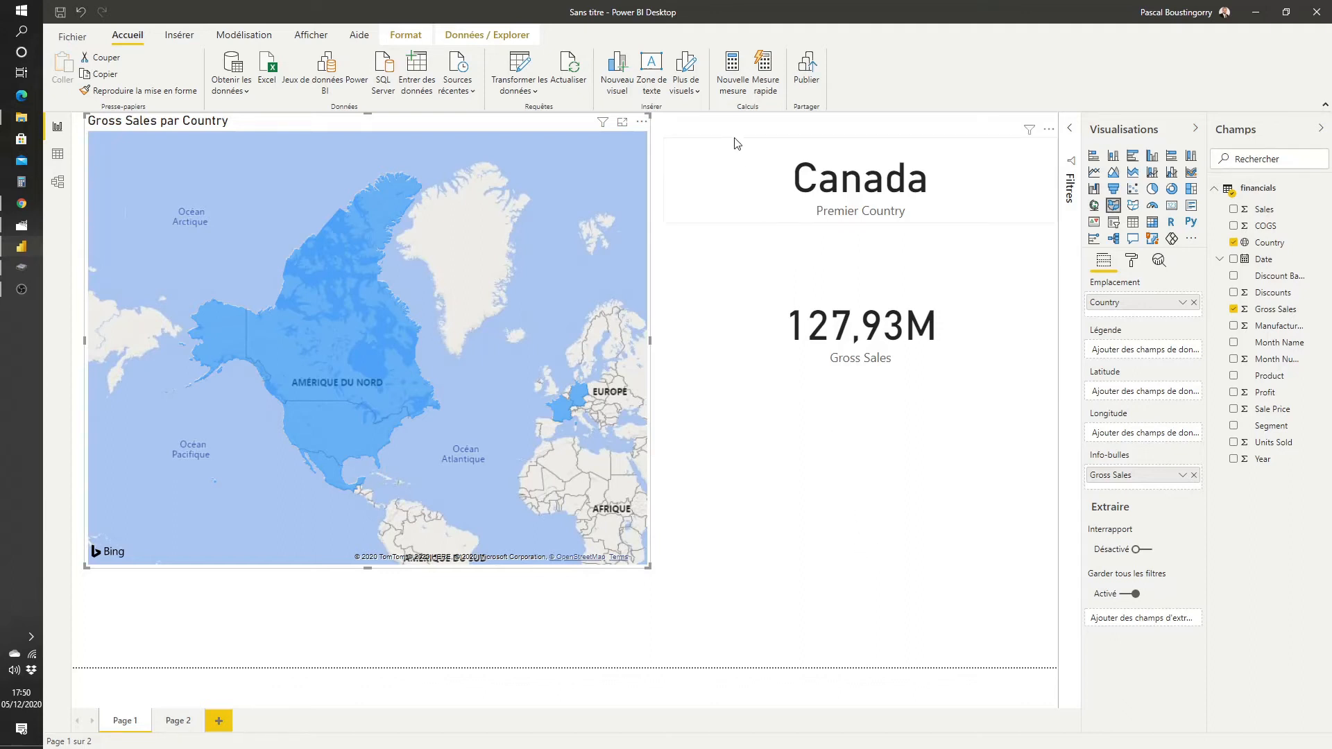
Create the measure Selected Country = SELECTEDVALUE(financials[Country],"World") in the financials table.
{"action": "left_click", "coordinate": [733, 89]}
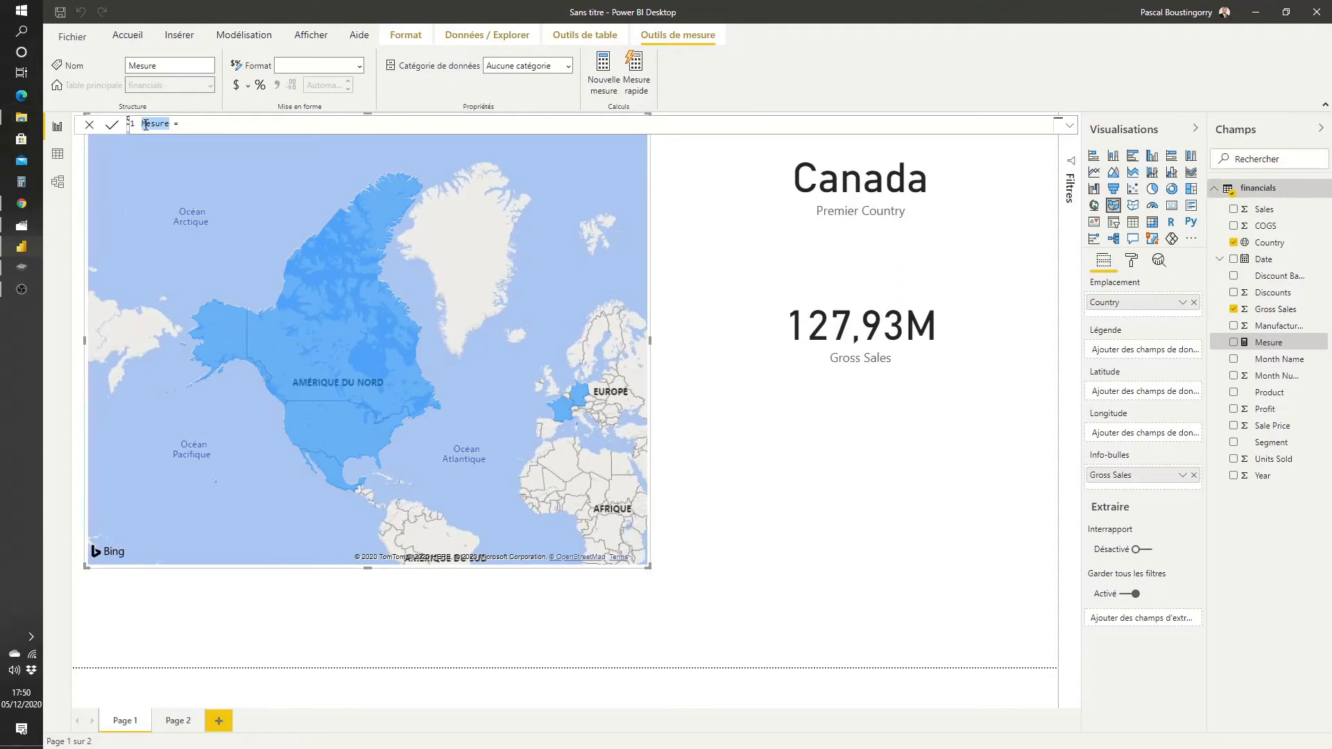
{"action": "type", "text": "Country"}
{"action": "type", "text": "Selected"}
{"action": "type", "text": "SELEC"}
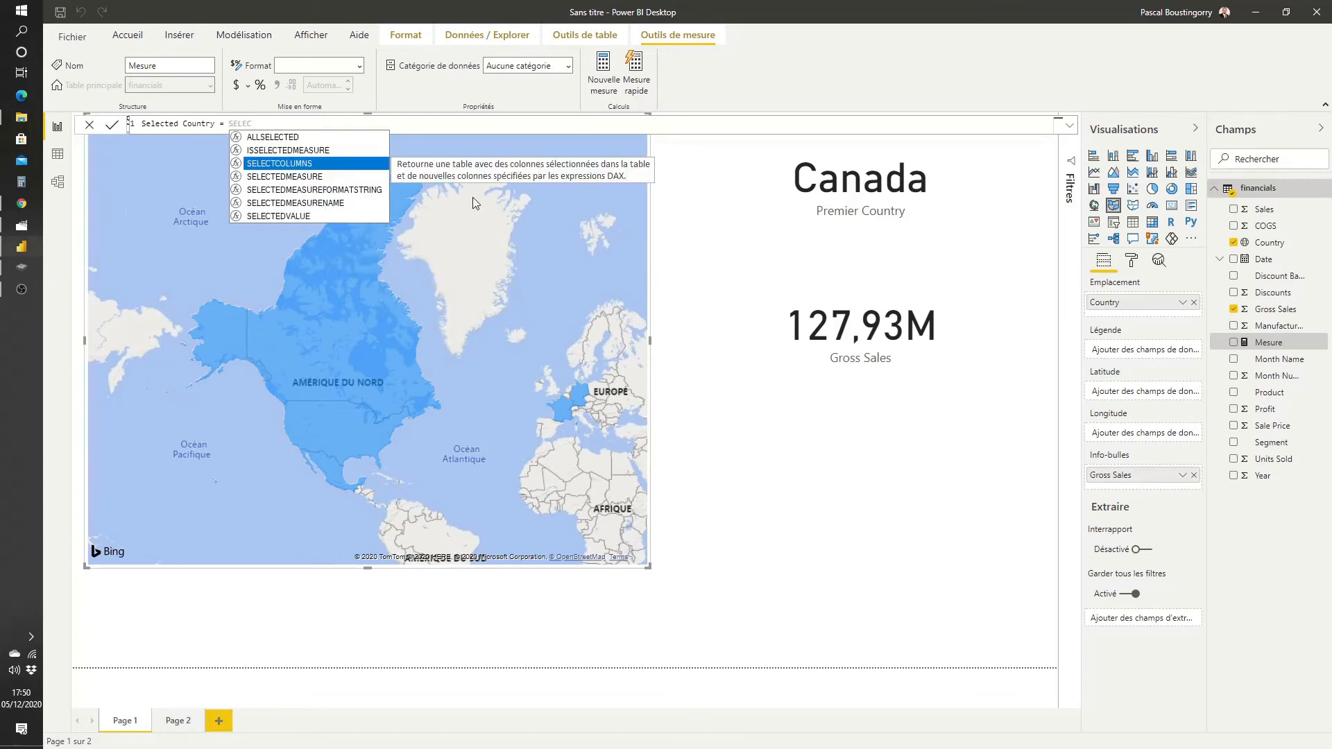
{"action": "double_click", "coordinate": [307, 215]}
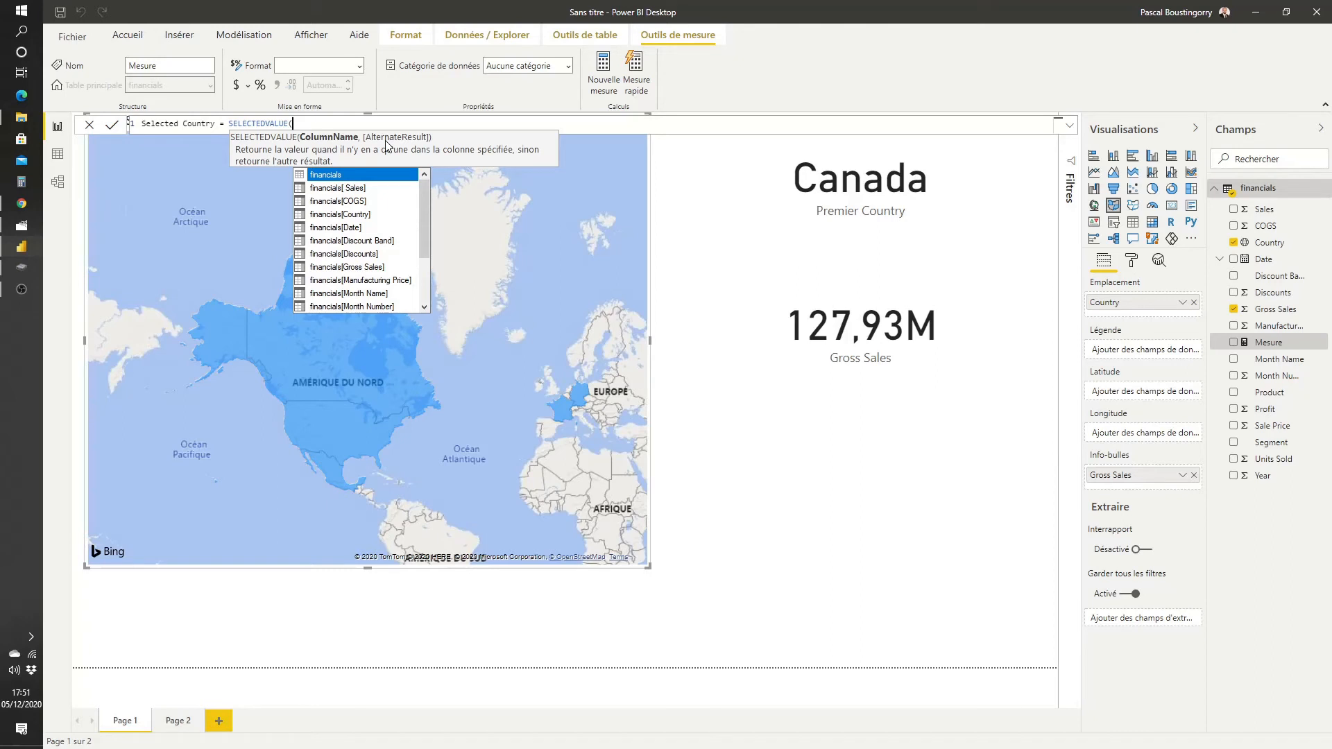
{"action": "type", "text": "countr"}
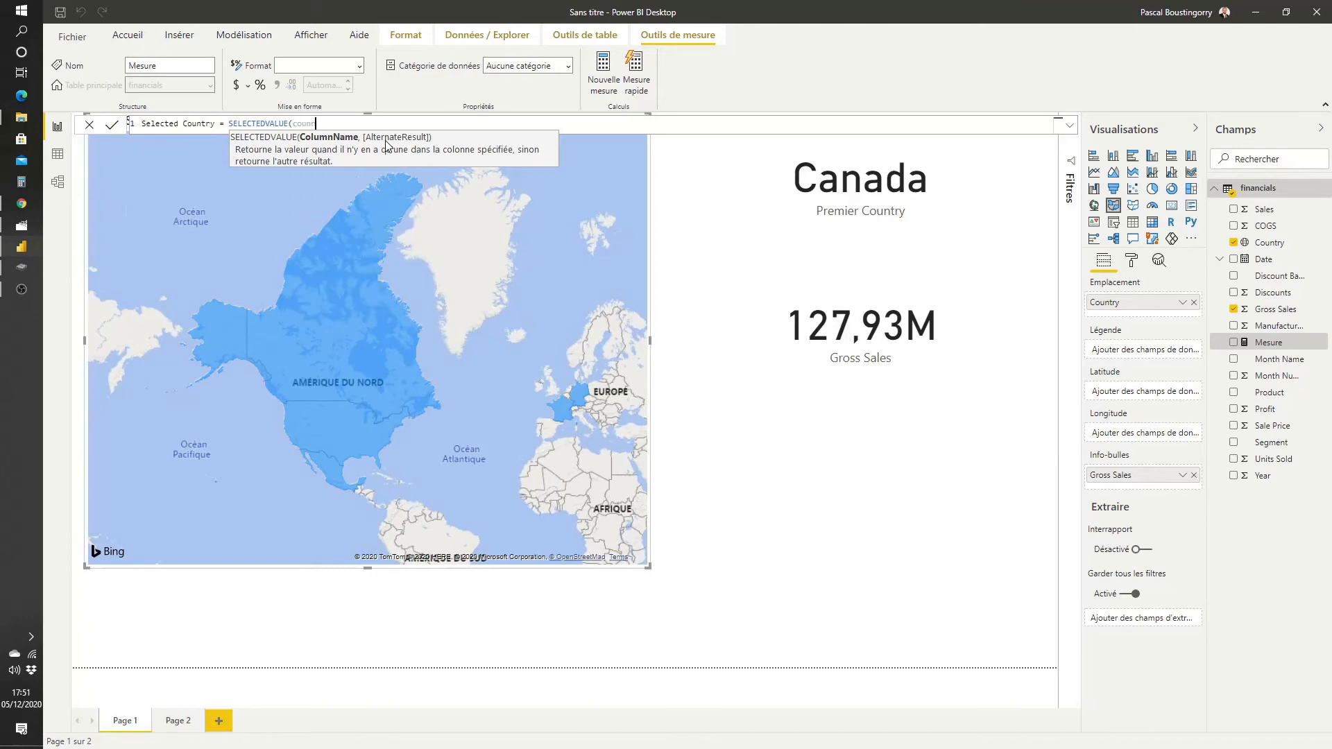
{"action": "key", "text": "BackSpace"}
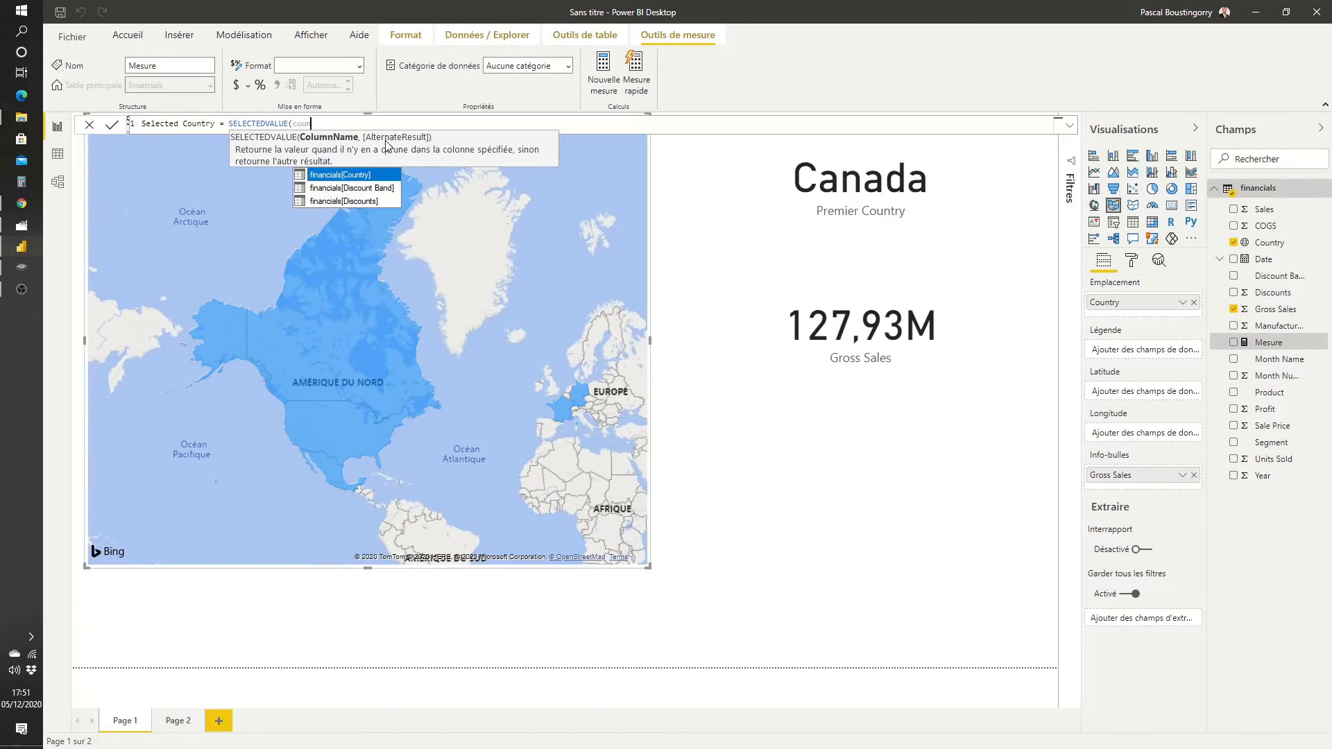
{"action": "left_click", "coordinate": [351, 176]}
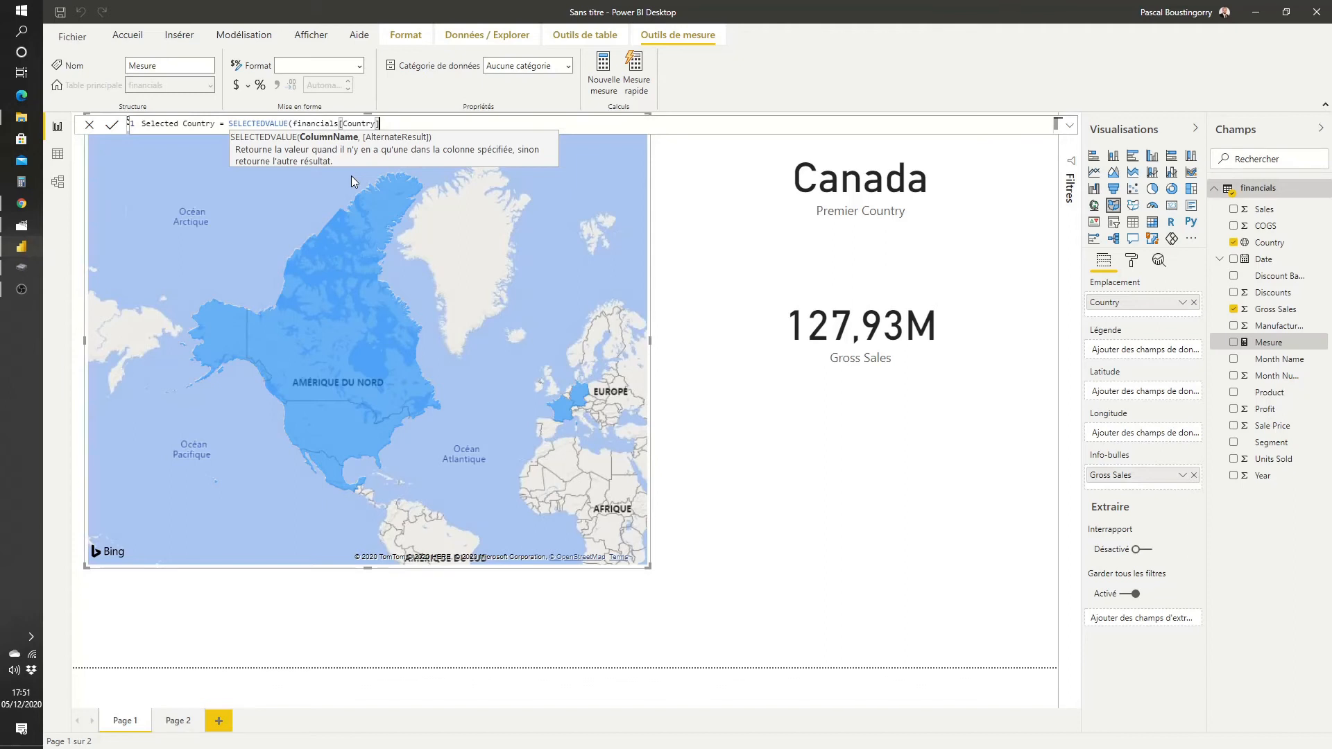
{"action": "type", "text": ","}
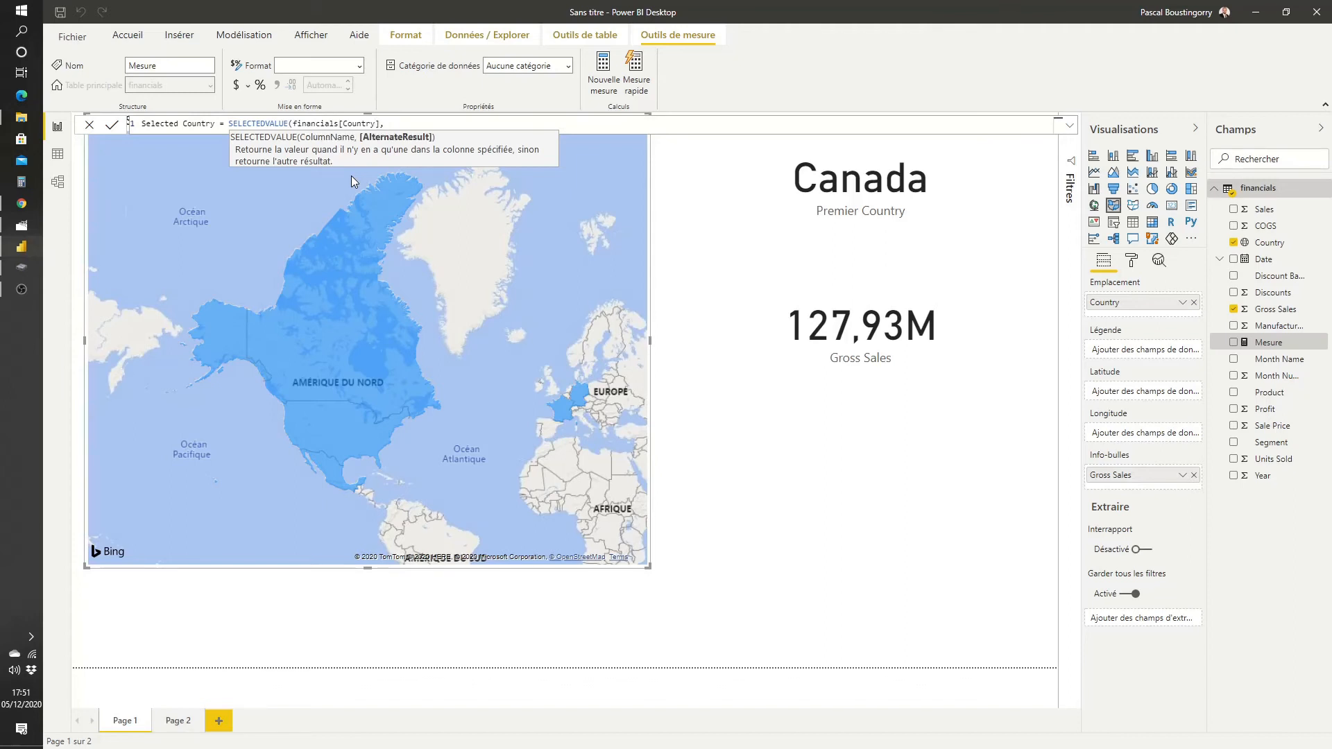
{"action": "type", "text": "\"World\")"}
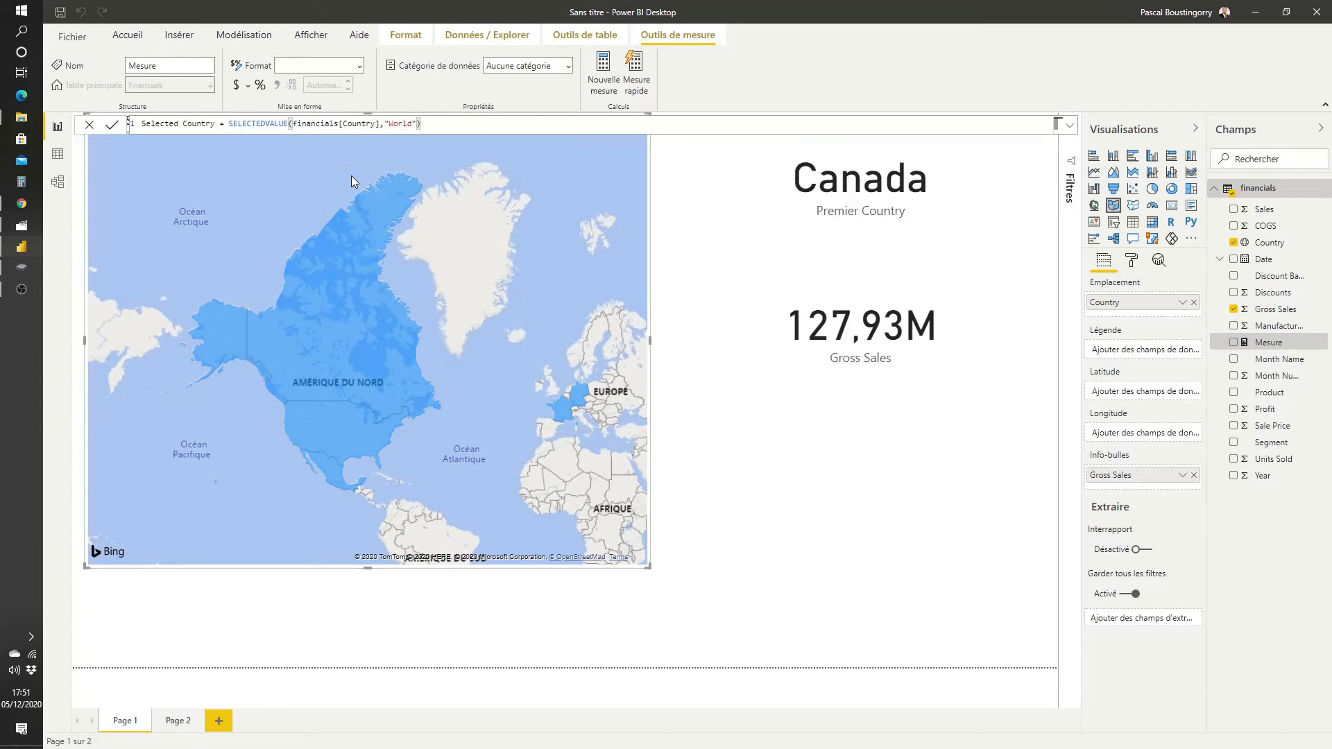
{"action": "key", "text": "Return"}
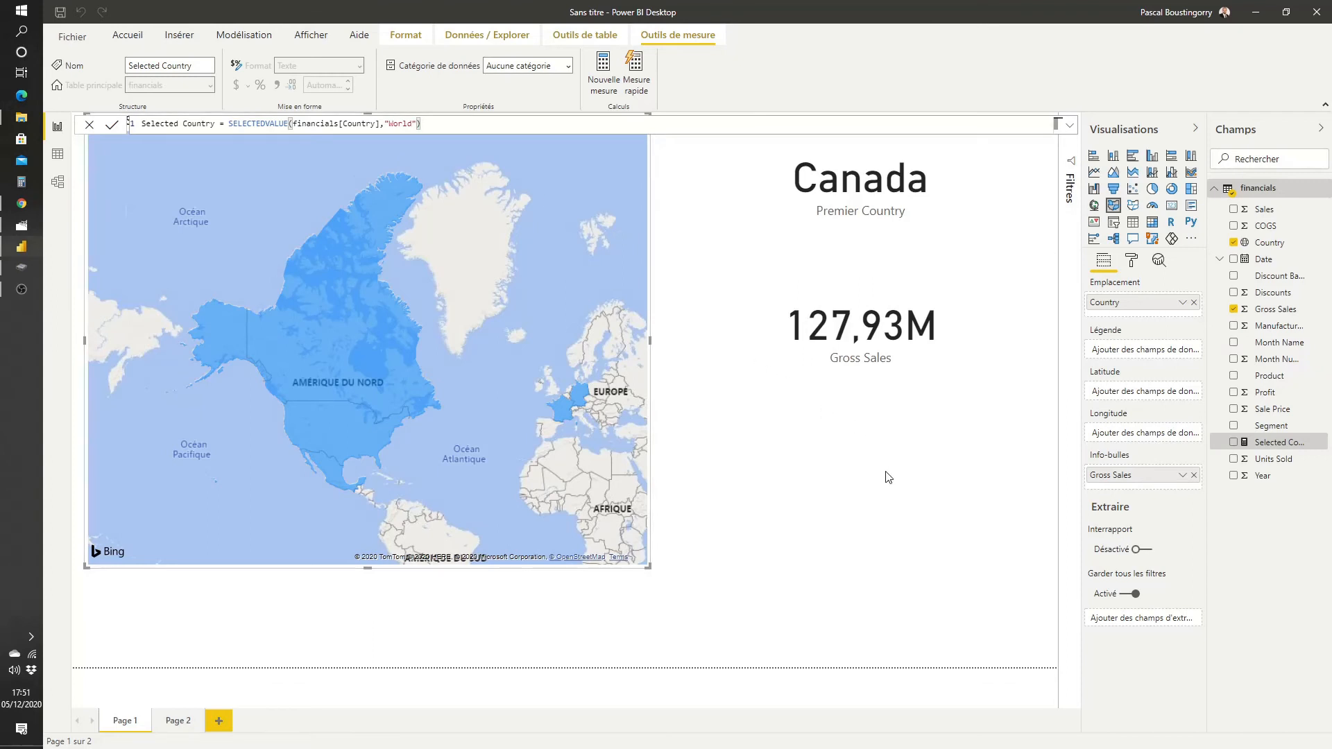
Replace the Premier Country field in the upper card with the Selected Country measure.
{"action": "left_click", "coordinate": [888, 478]}
{"action": "left_click", "coordinate": [972, 214]}
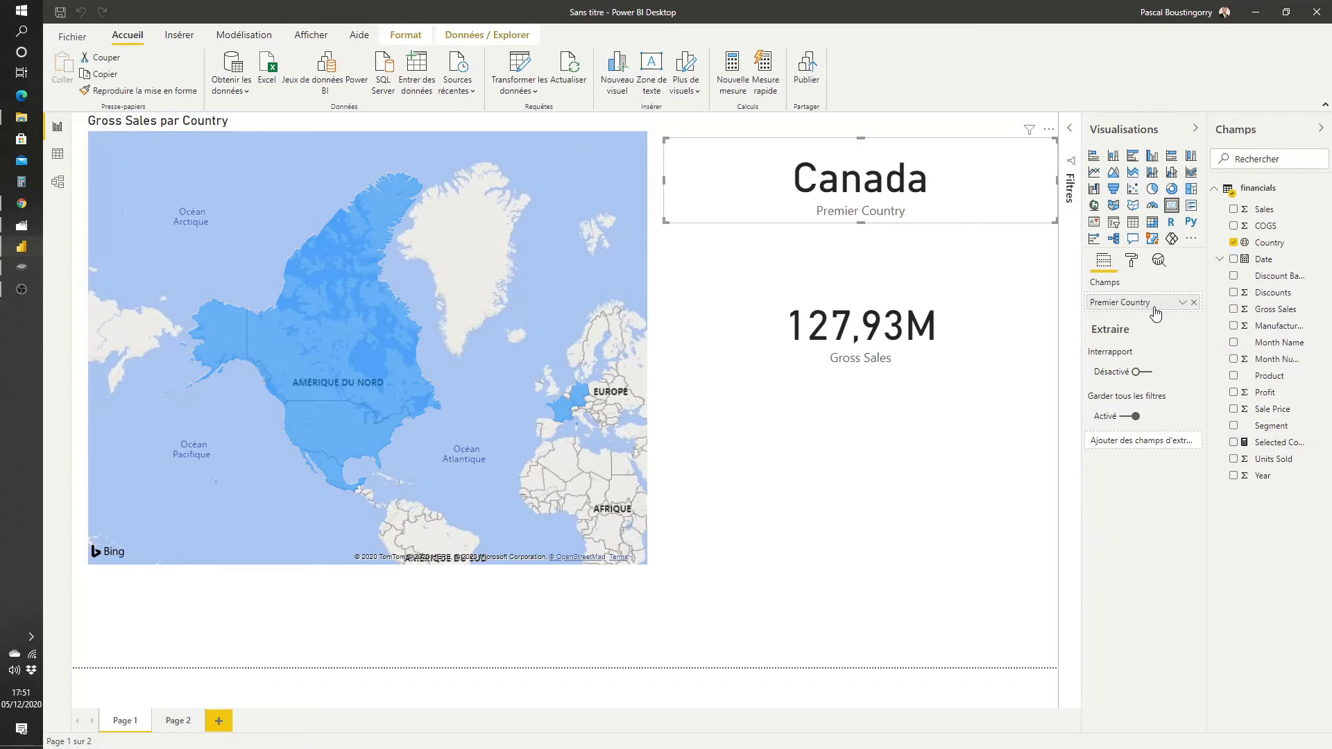
{"action": "left_click", "coordinate": [1193, 302]}
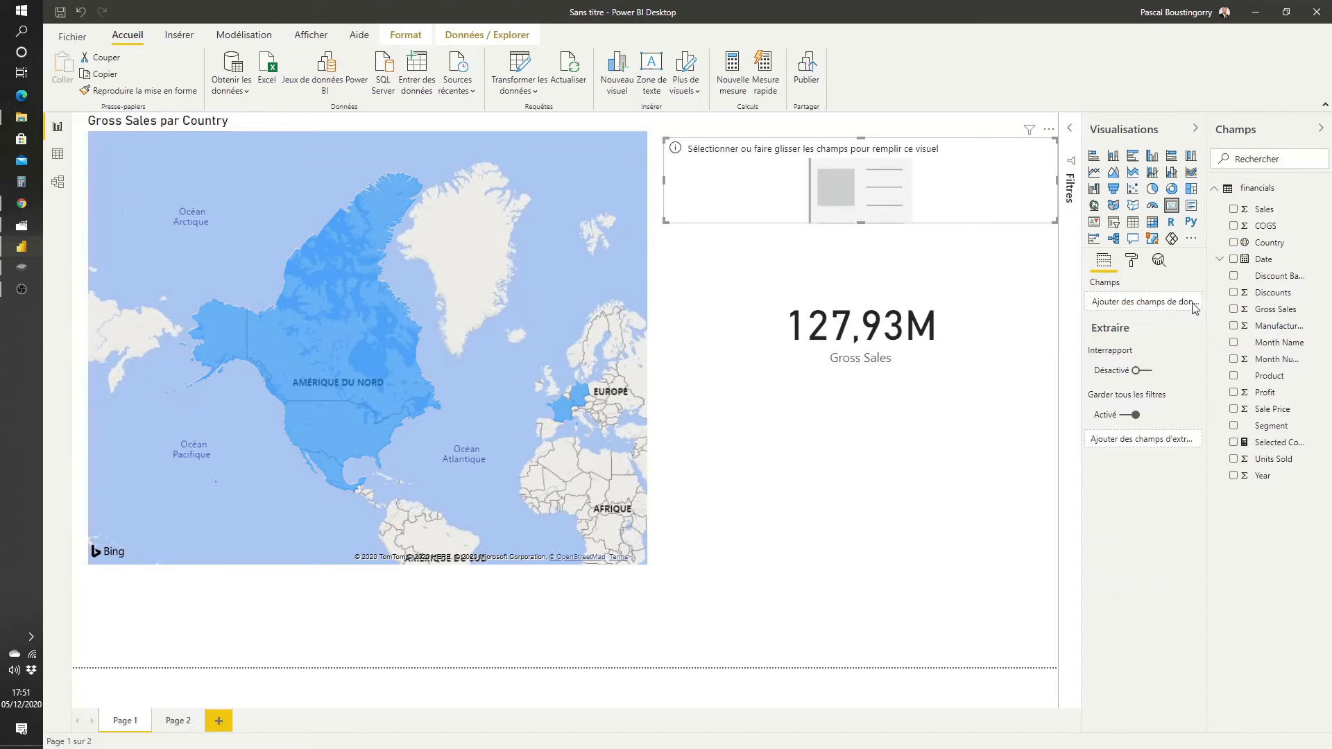
{"action": "left_click", "coordinate": [1233, 444]}
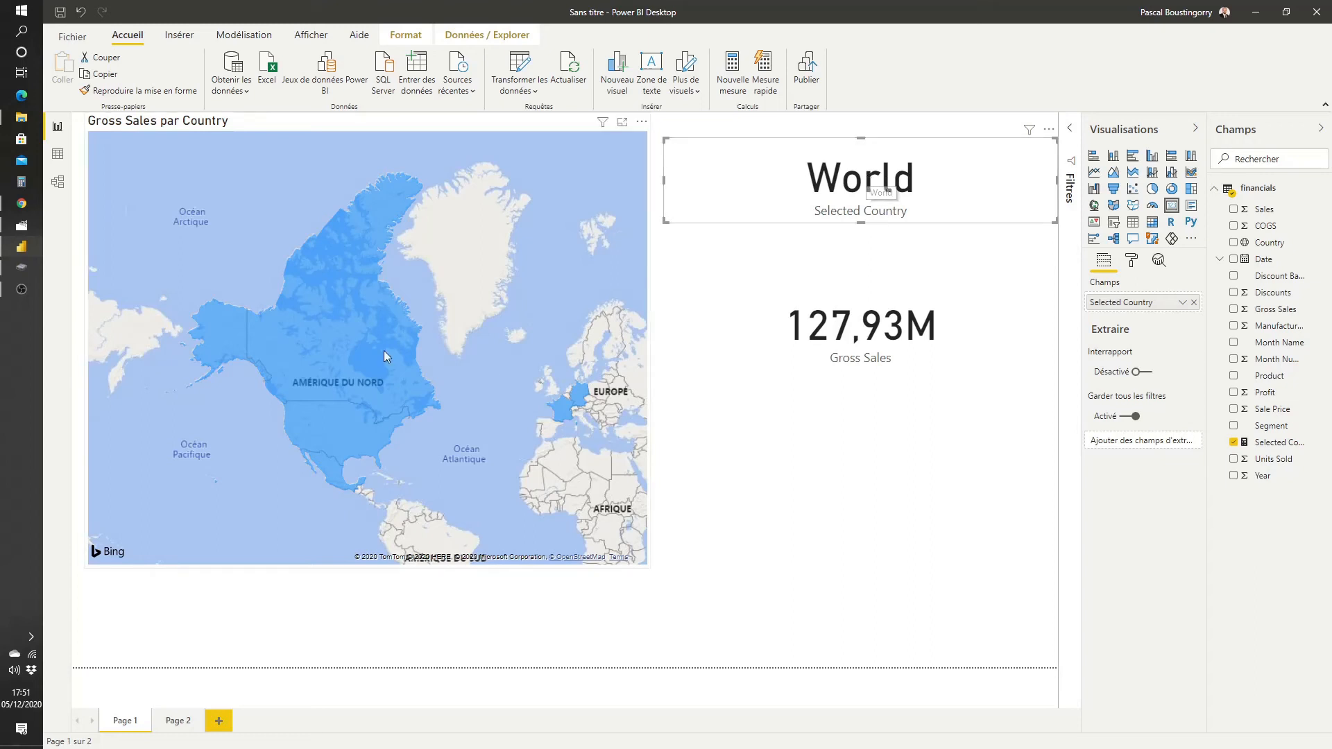
Test the Selected Country card by selecting Germany, France, the United States, Canada and Mexico on the map, then clear the selection.
{"action": "left_click_drag", "start_coordinate": [563, 293], "coordinate": [484, 262]}
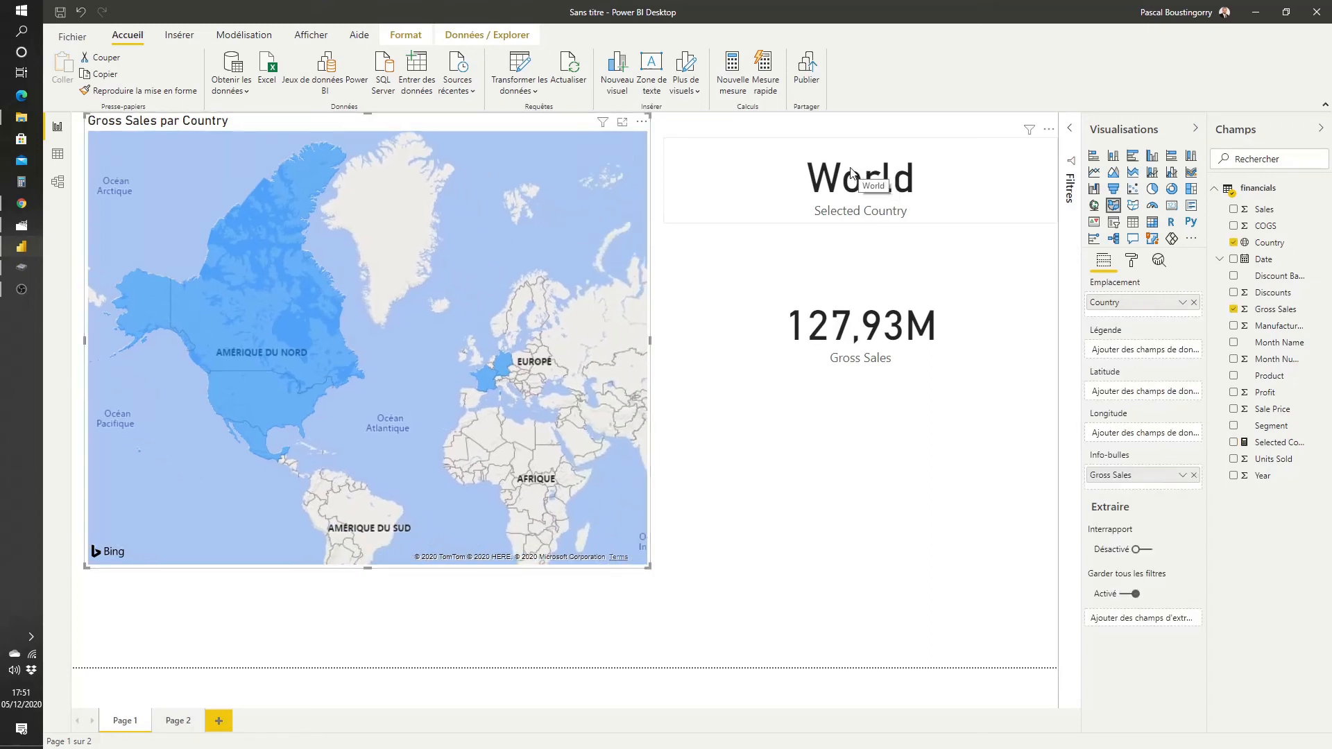
{"action": "left_click", "coordinate": [504, 364]}
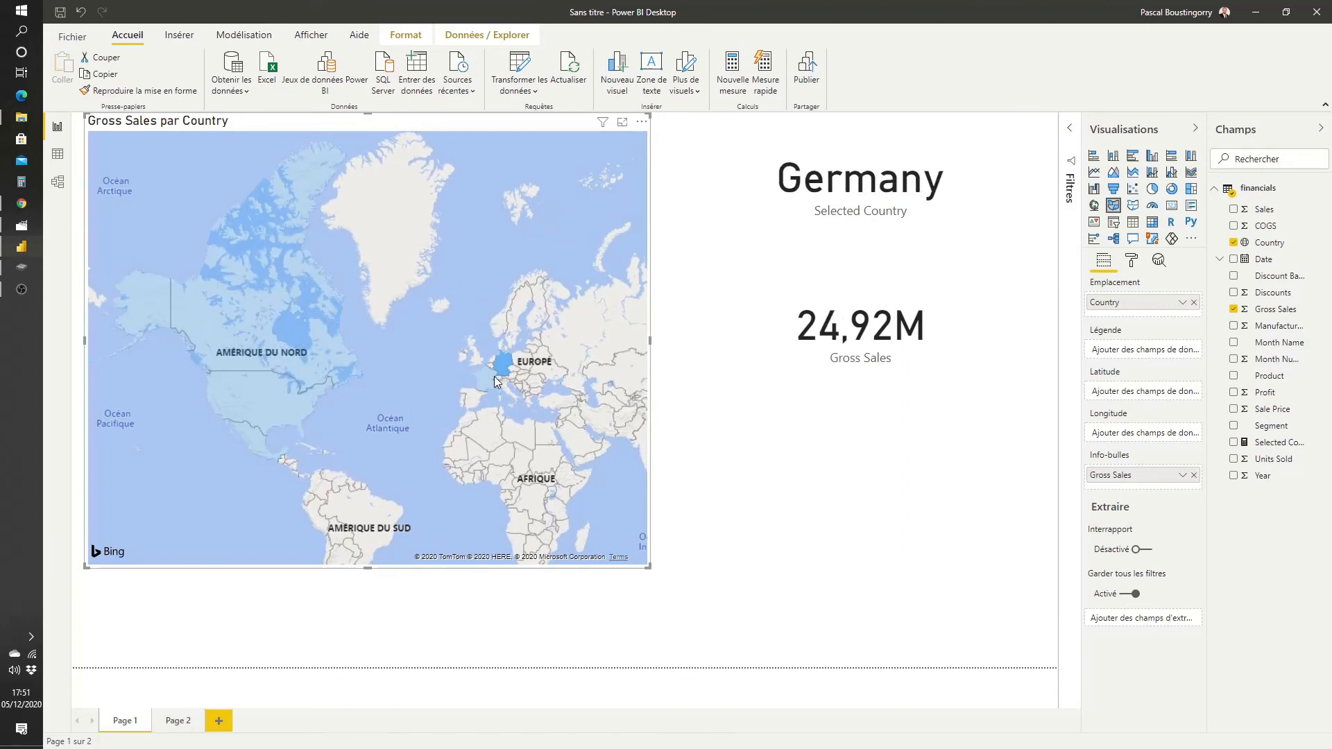
{"action": "left_click", "coordinate": [490, 376]}
{"action": "left_click", "coordinate": [238, 377]}
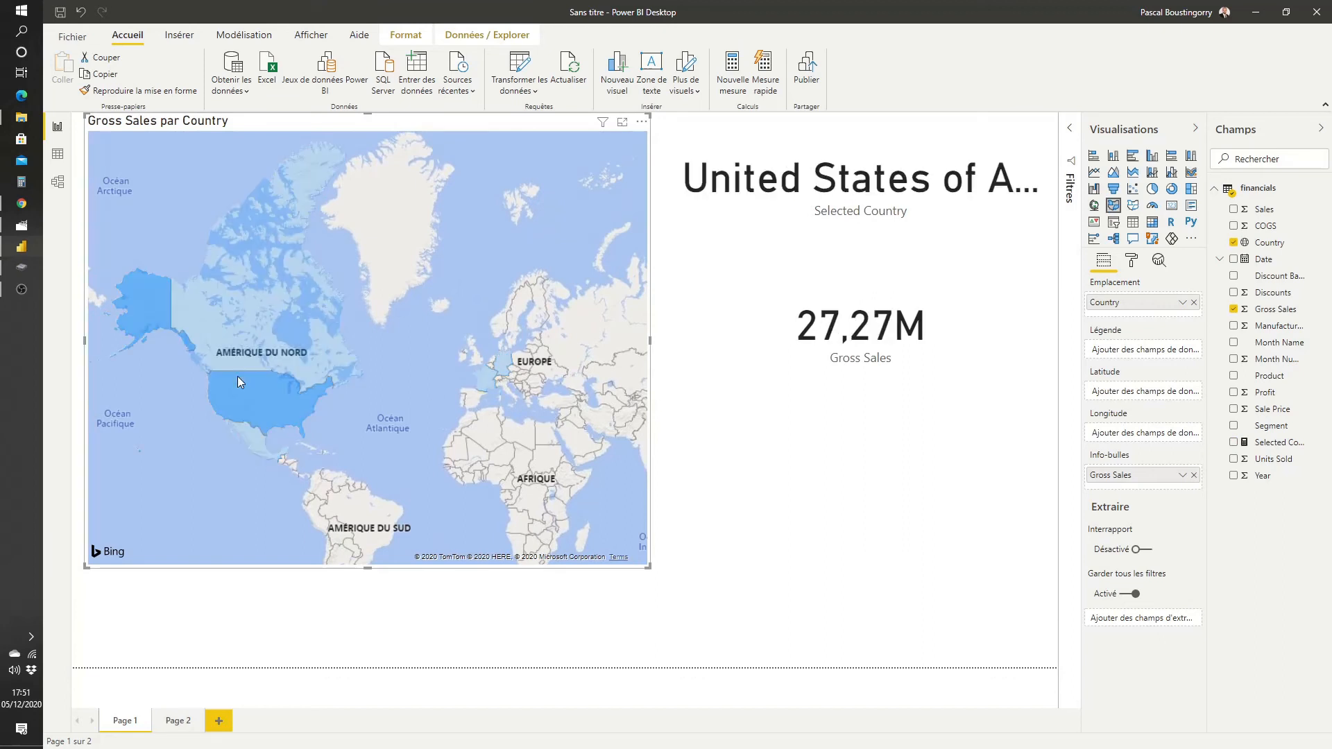
{"action": "left_click", "coordinate": [223, 327]}
{"action": "left_click", "coordinate": [258, 439]}
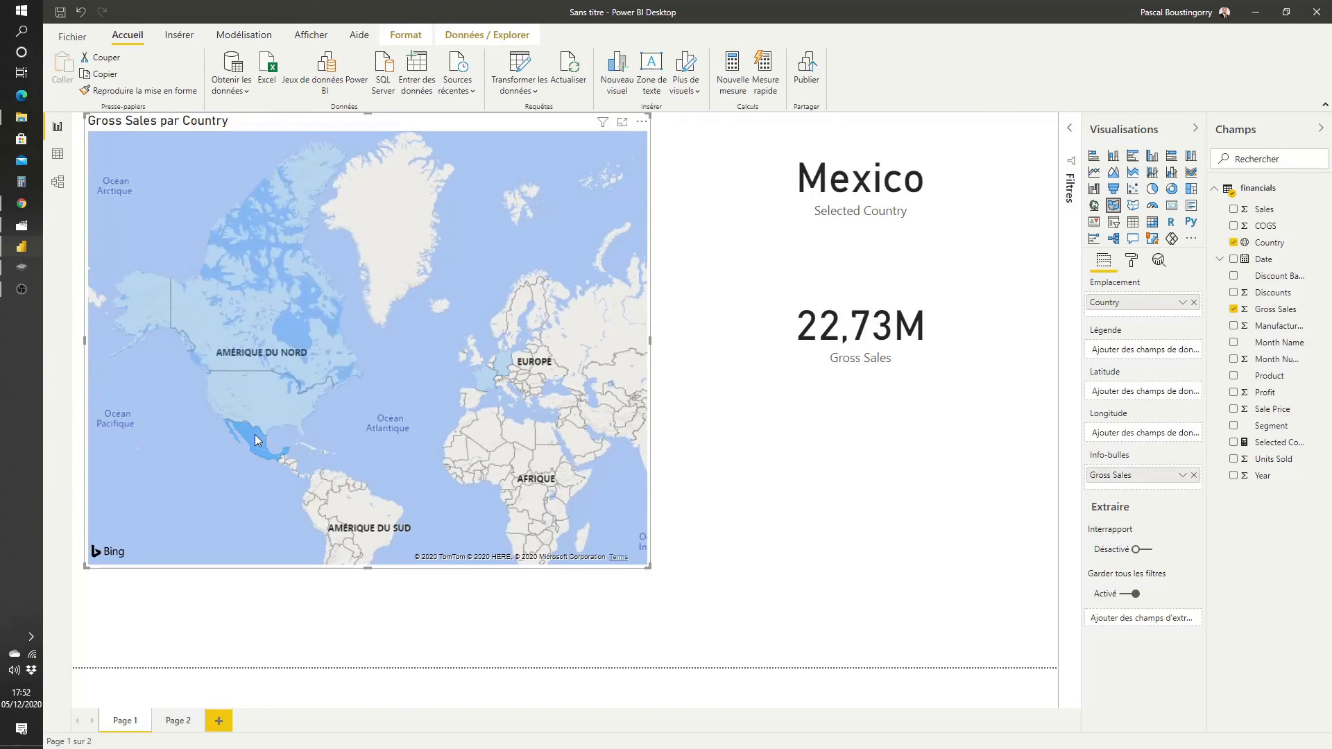
{"action": "left_click", "coordinate": [254, 435]}
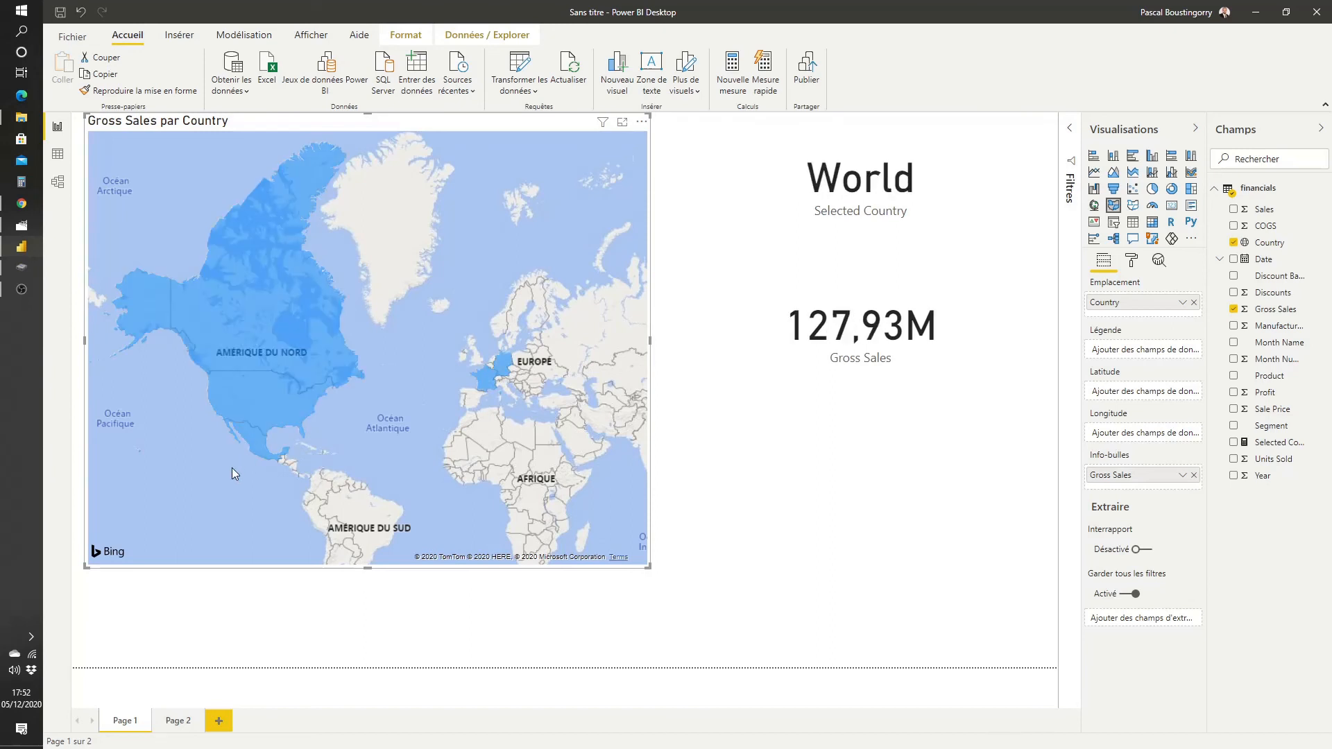